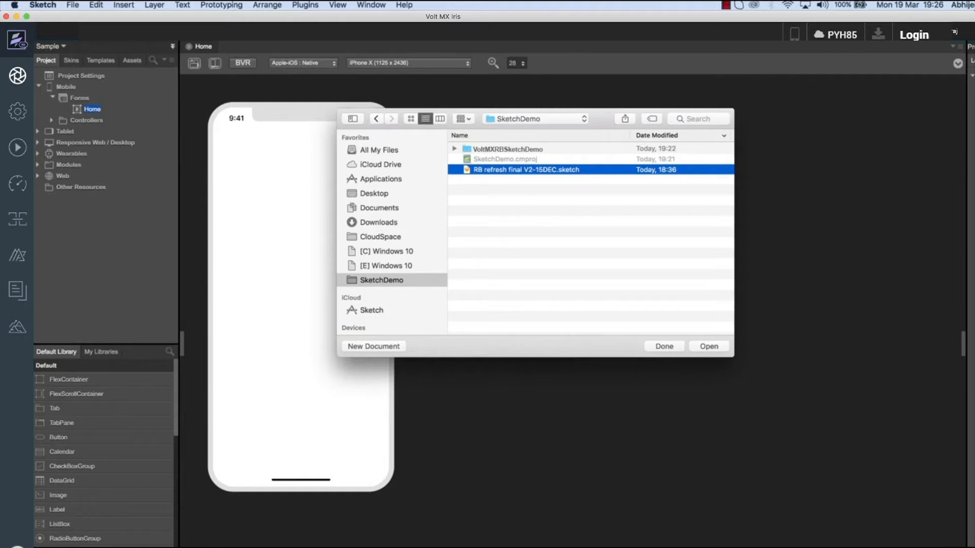
- Open RB refresh final V2-15DEC.sketch from the Open dialog
{"action": "key", "text": "Return"}
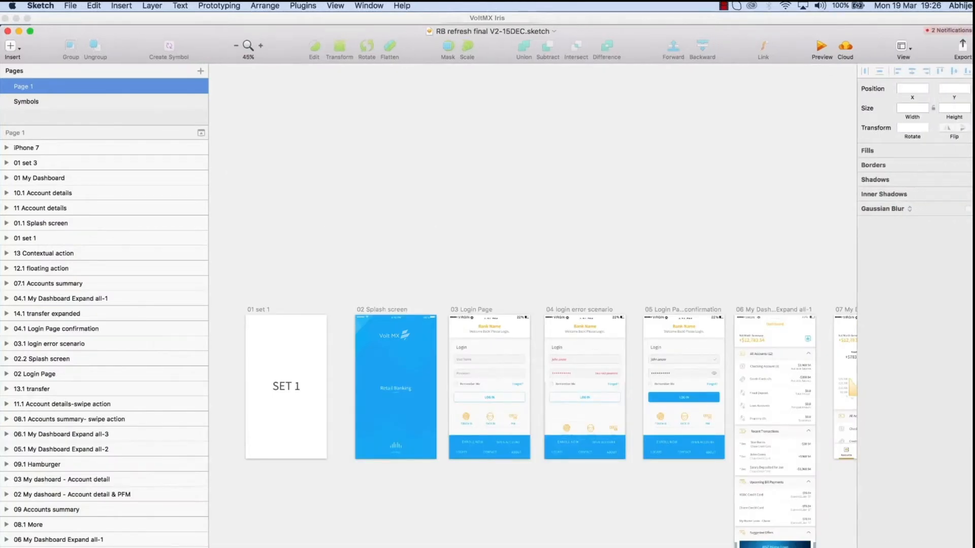
- Shift-select artboards 02 Splash screen, 03 Login Page and 04 login error scenario
{"action": "left_click", "coordinate": [396, 386]}
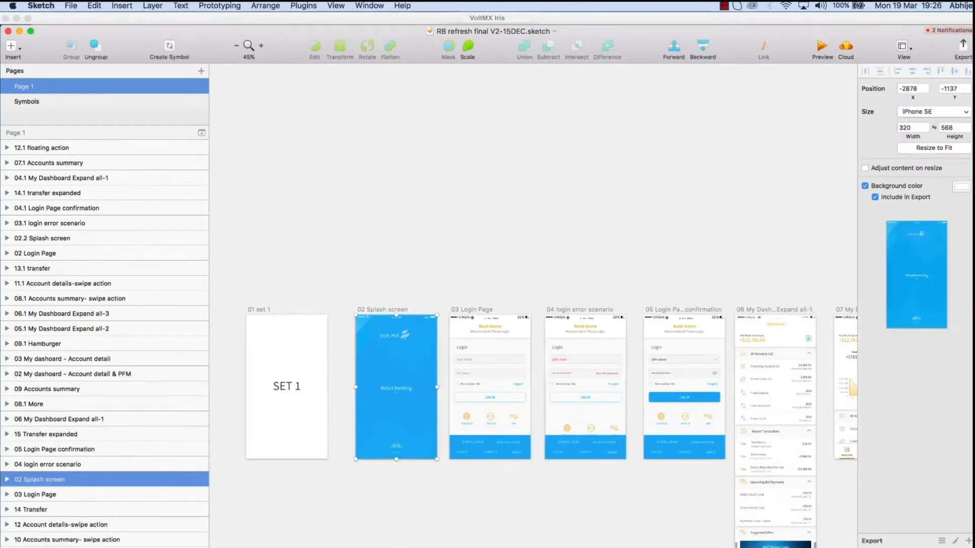
{"action": "left_click", "coordinate": [489, 386], "text": "shift"}
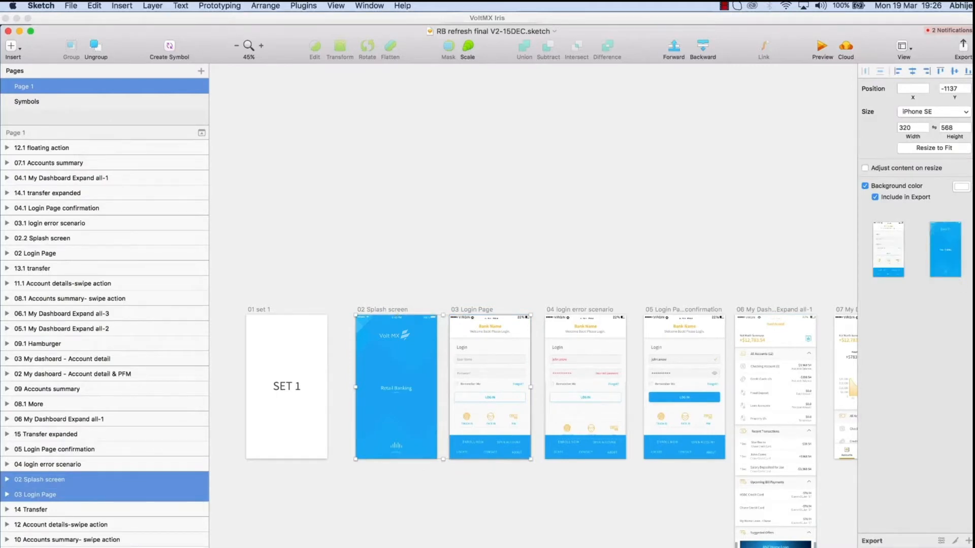
{"action": "left_click", "coordinate": [585, 386], "text": "shift"}
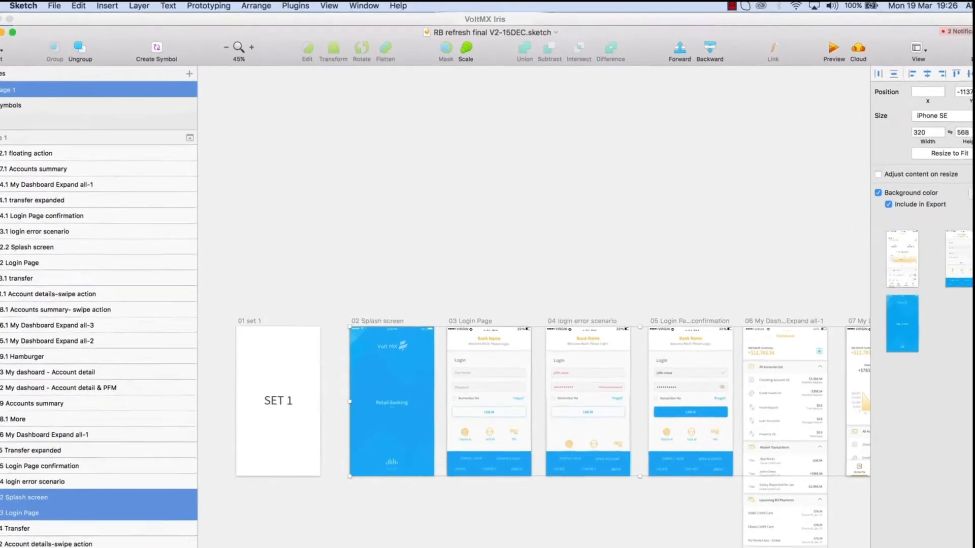
{"action": "left_click", "coordinate": [303, 6]}
- Launch the VoltMX Iris Export Panel and review its exp02Splashscreen export options
{"action": "mouse_move", "coordinate": [265, 25]}
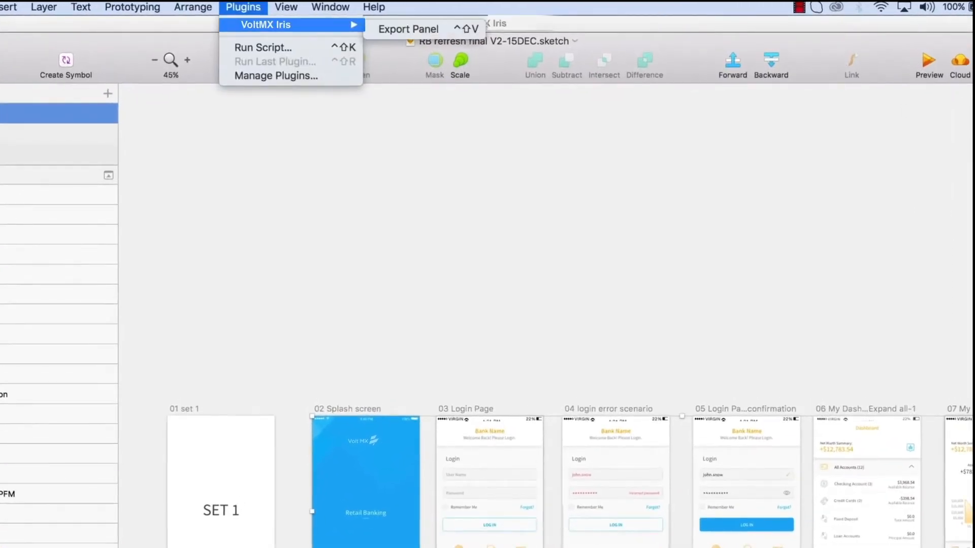
{"action": "left_click", "coordinate": [407, 28]}
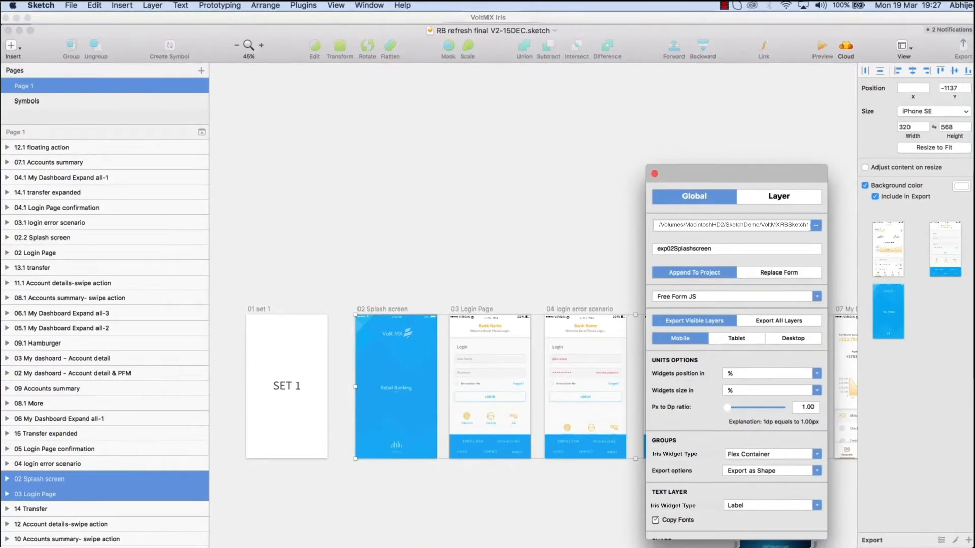
{"action": "scroll", "coordinate": [736, 361], "scroll_direction": "down", "scroll_amount": 2}
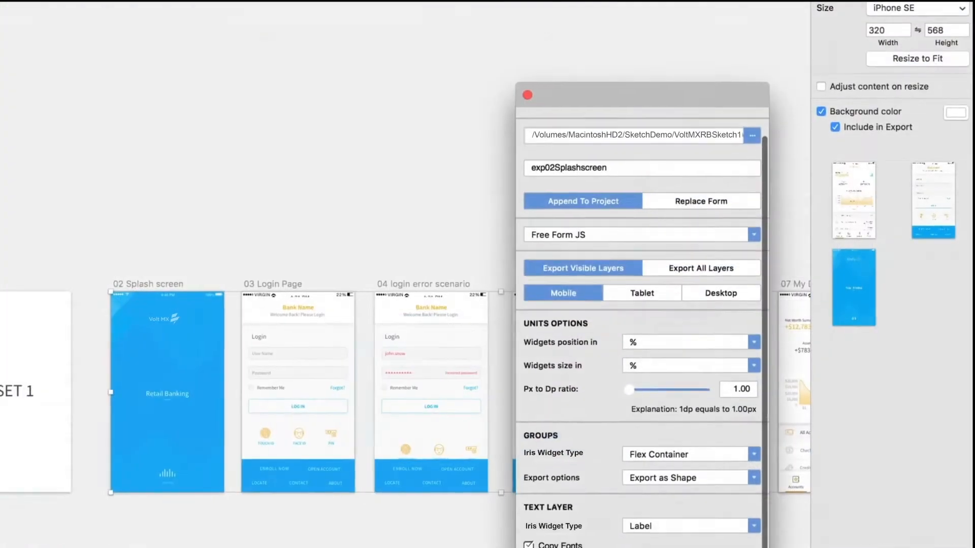
{"action": "scroll", "coordinate": [642, 328], "scroll_direction": "down", "scroll_amount": 3}
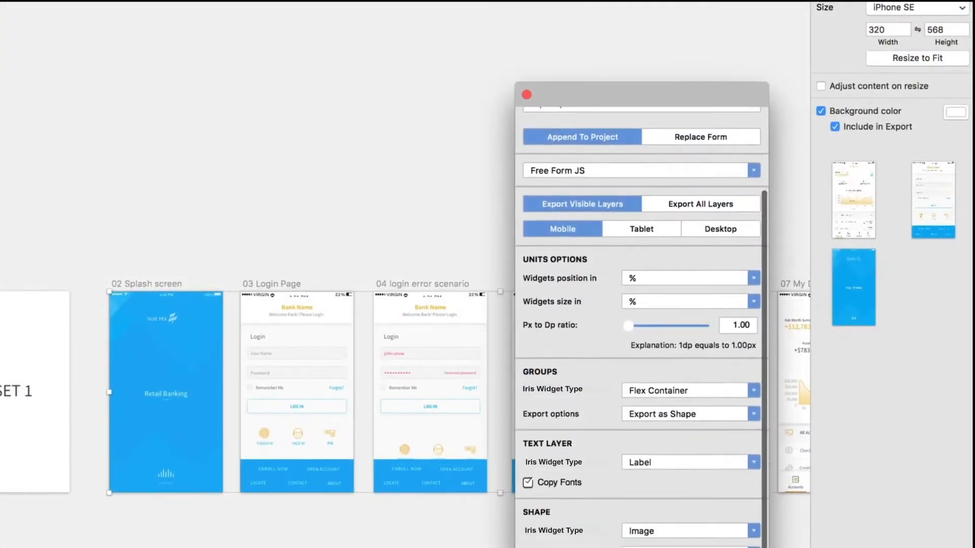
{"action": "scroll", "coordinate": [642, 327], "scroll_direction": "up", "scroll_amount": 3}
{"action": "scroll", "coordinate": [642, 327], "scroll_direction": "up", "scroll_amount": 3}
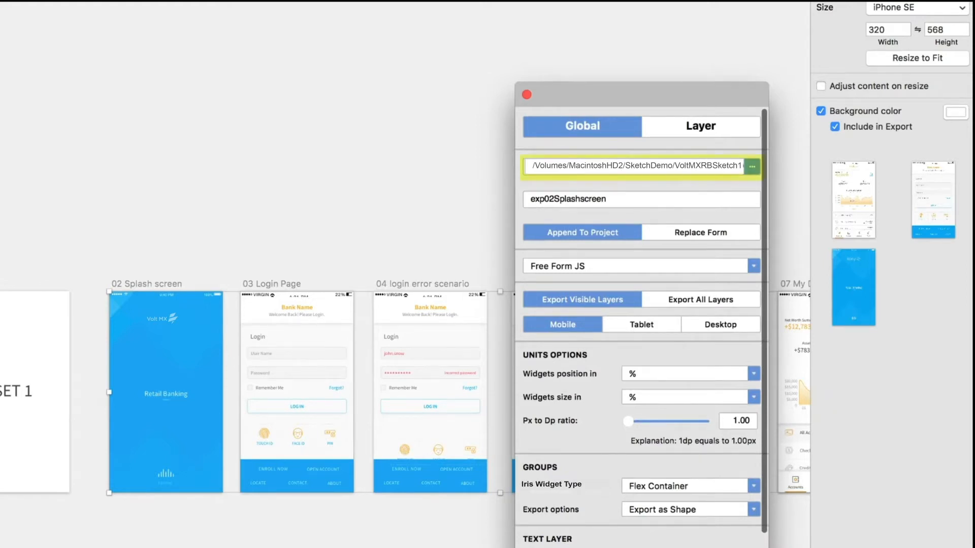
- Point the export path to the VoltMXRBSketchDemo folder under SketchDemo
{"action": "left_click", "coordinate": [752, 166]}
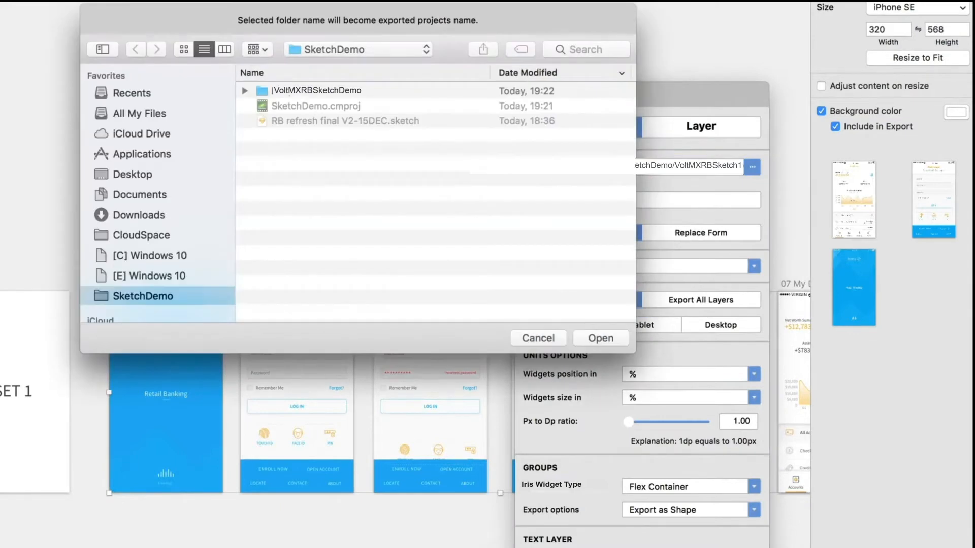
{"action": "left_click", "coordinate": [272, 90]}
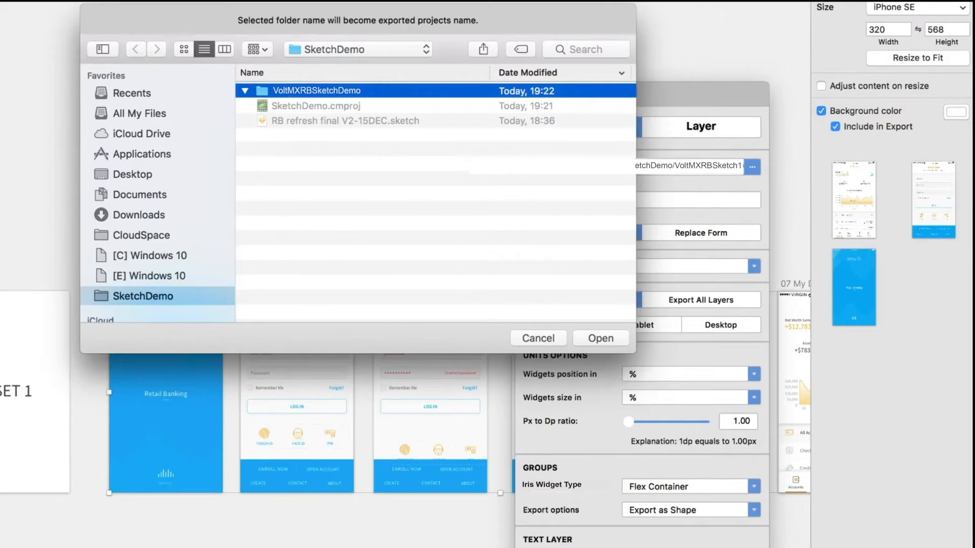
{"action": "key", "text": "Return"}
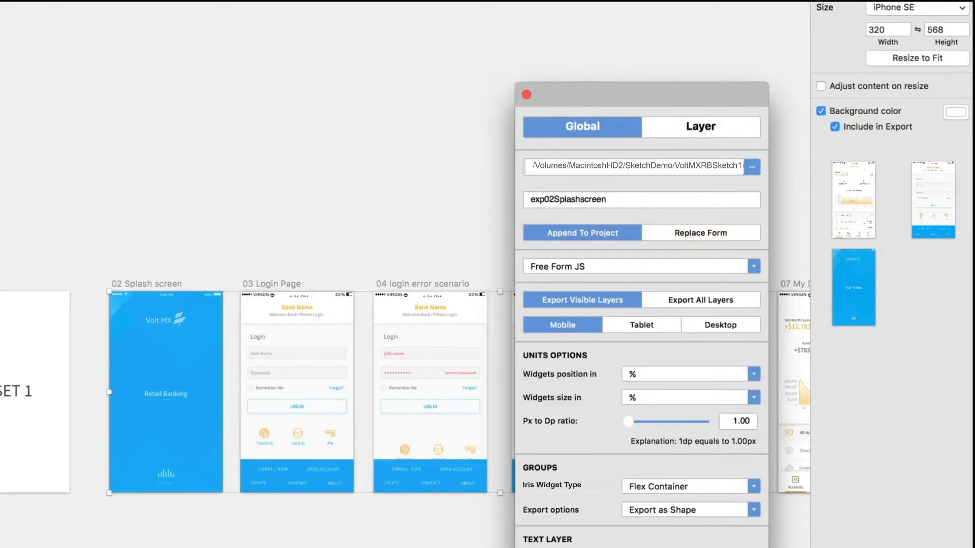
{"action": "left_click", "coordinate": [701, 232]}
{"action": "left_click", "coordinate": [582, 233]}
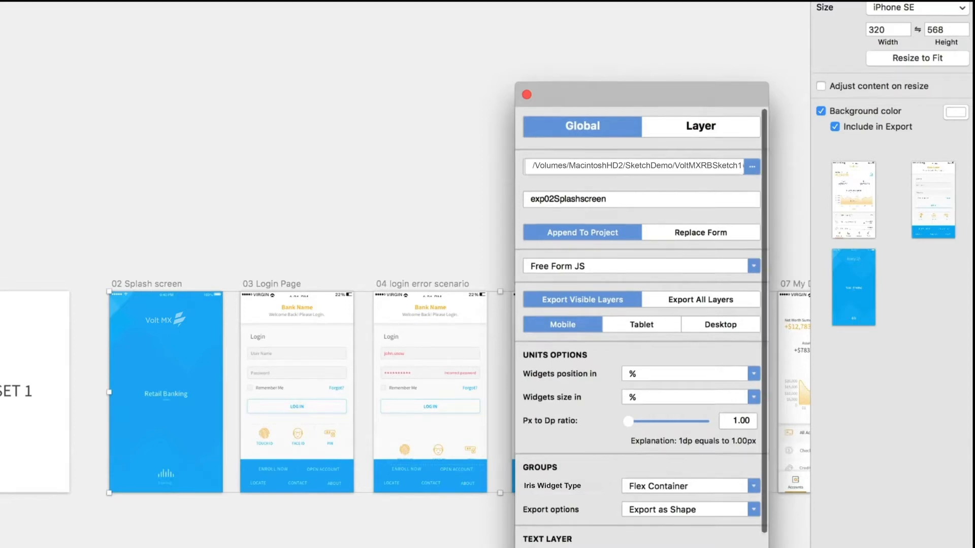
{"action": "left_click", "coordinate": [635, 267]}
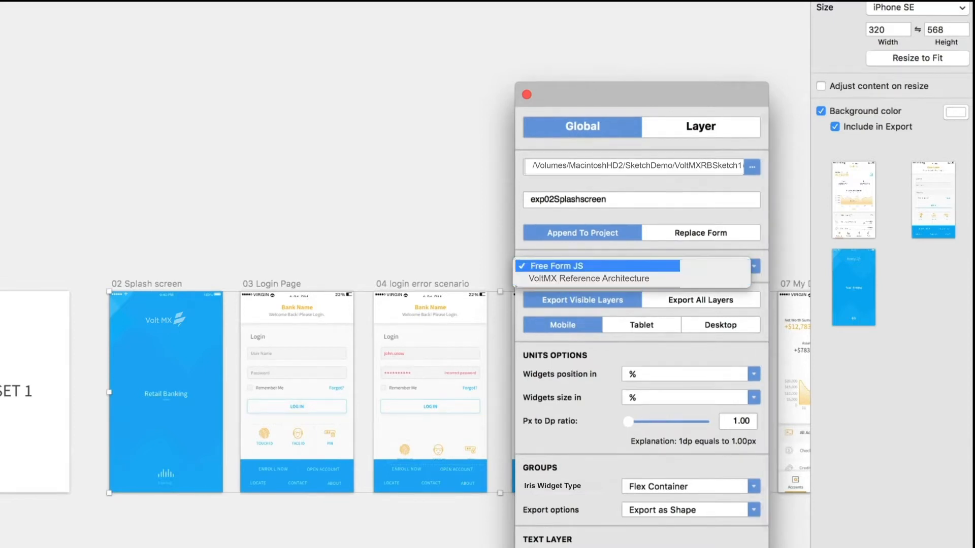
{"action": "key", "text": "Escape"}
{"action": "scroll", "coordinate": [643, 355], "scroll_direction": "down", "scroll_amount": 4}
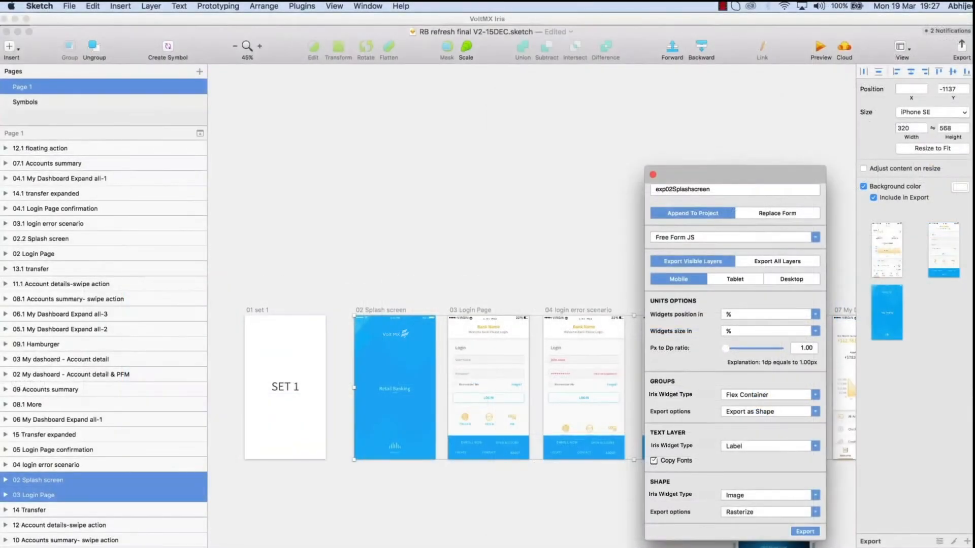
- Export the selected artboards to Iris and close the window at 100% progress
{"action": "left_click", "coordinate": [743, 547]}
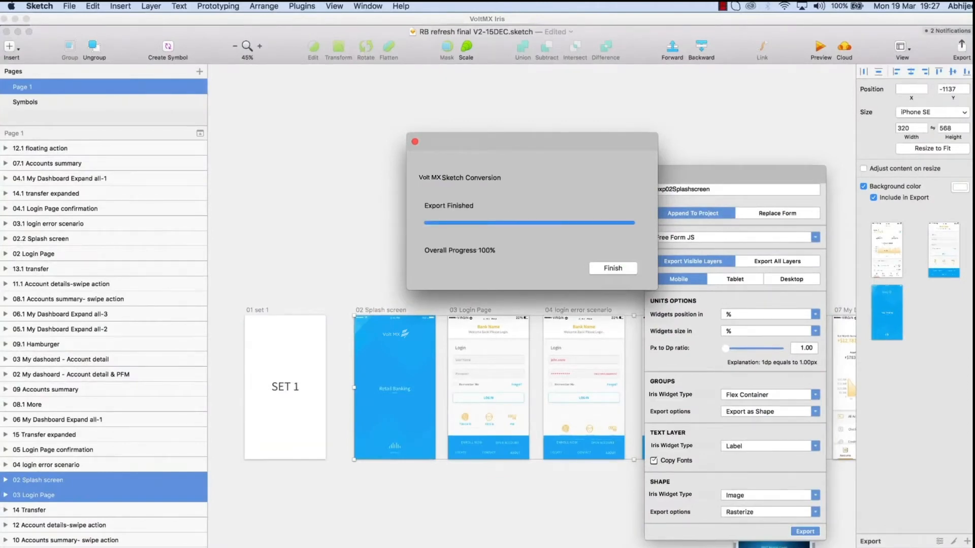
{"action": "key", "text": "Return"}
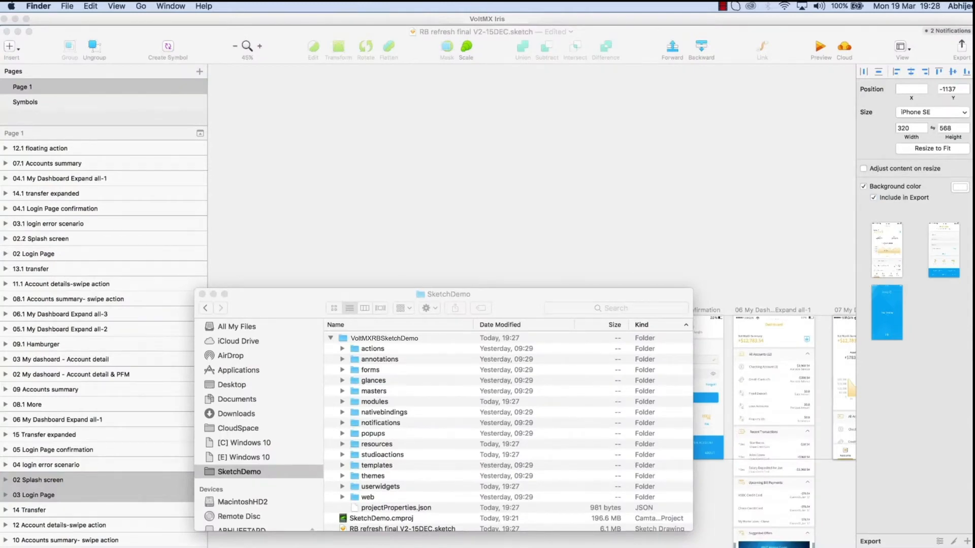
- Collapse the exported VoltMXRBSketchDemo folder in Finder
{"action": "key", "text": "Left"}
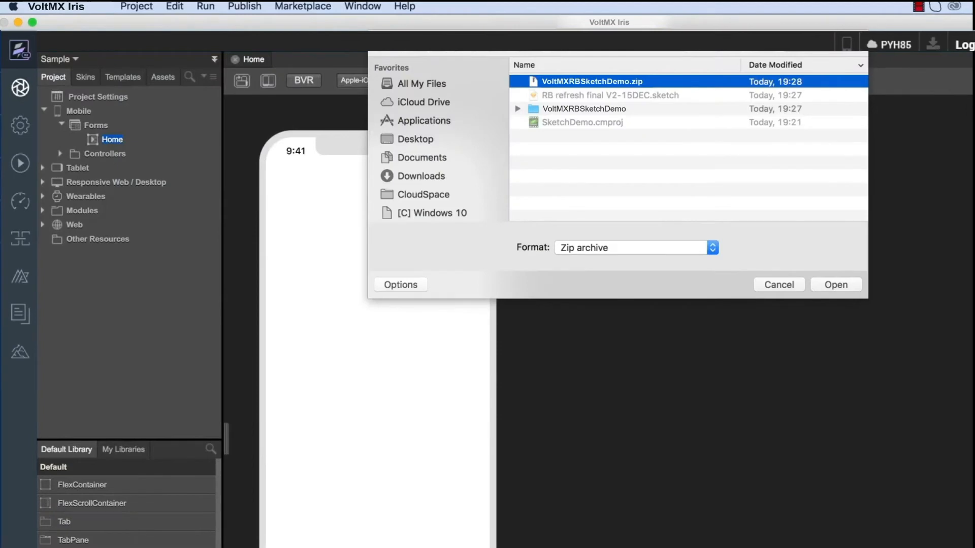
- Import VoltMXRBSketchDemo.zip and open forms exp02Splashscreen, exp03LoginPage and exp07MyDashboardExpandall2
{"action": "key", "text": "Return"}
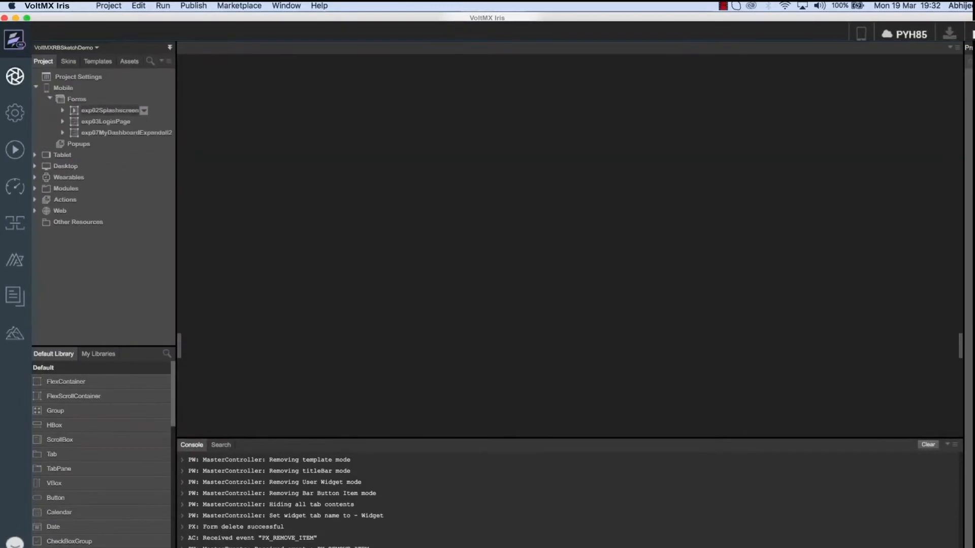
{"action": "double_click", "coordinate": [109, 110]}
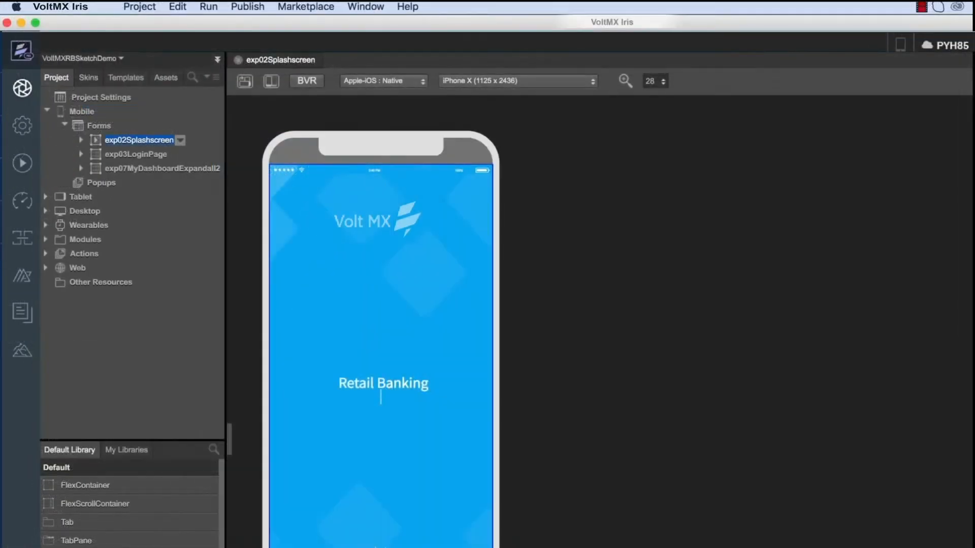
{"action": "double_click", "coordinate": [136, 153]}
{"action": "double_click", "coordinate": [155, 168]}
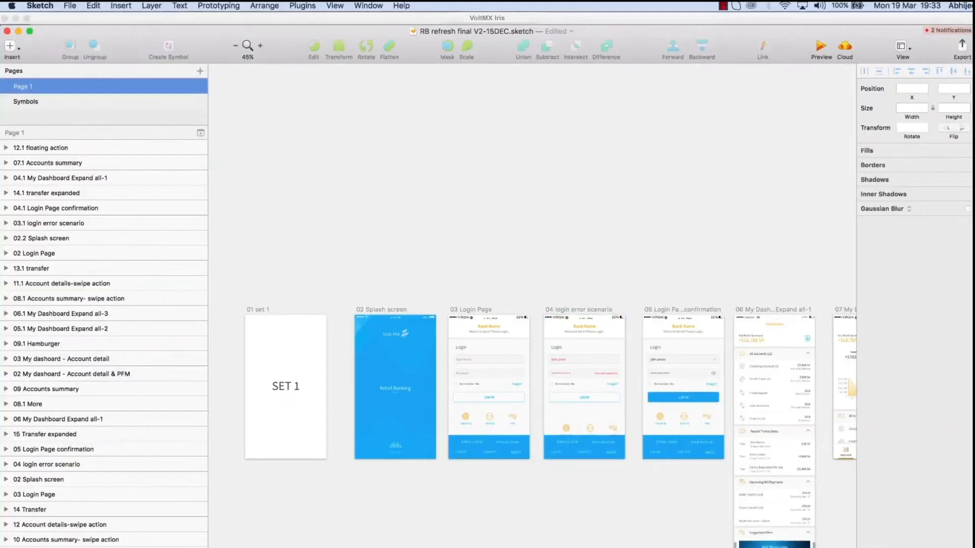
{"action": "left_click", "coordinate": [30, 405]}
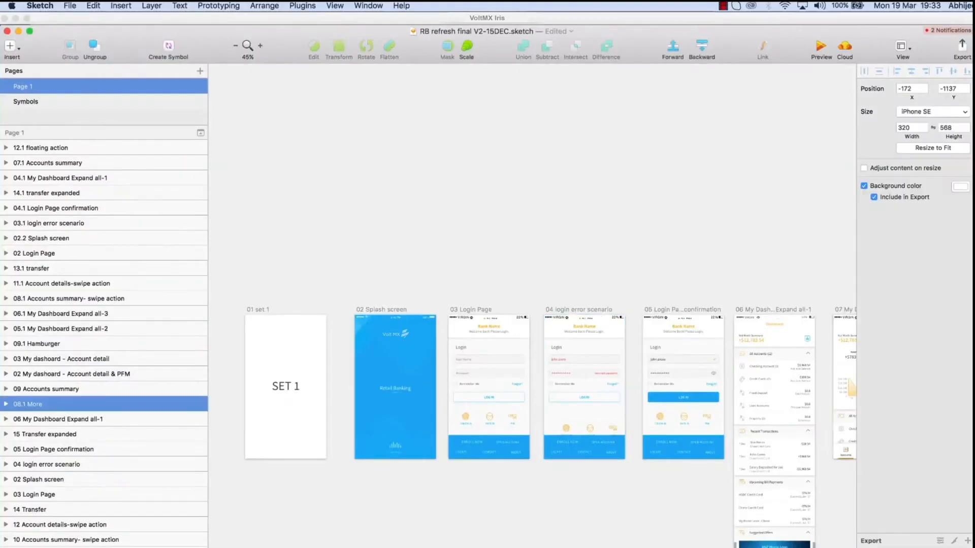
- Zoom in on the 08.1 More artboard and bring up the VoltMX Iris Export Panel
{"action": "scroll", "coordinate": [534, 385], "scroll_direction": "right", "scroll_amount": 2}
{"action": "scroll", "coordinate": [533, 386], "scroll_direction": "right", "scroll_amount": 3}
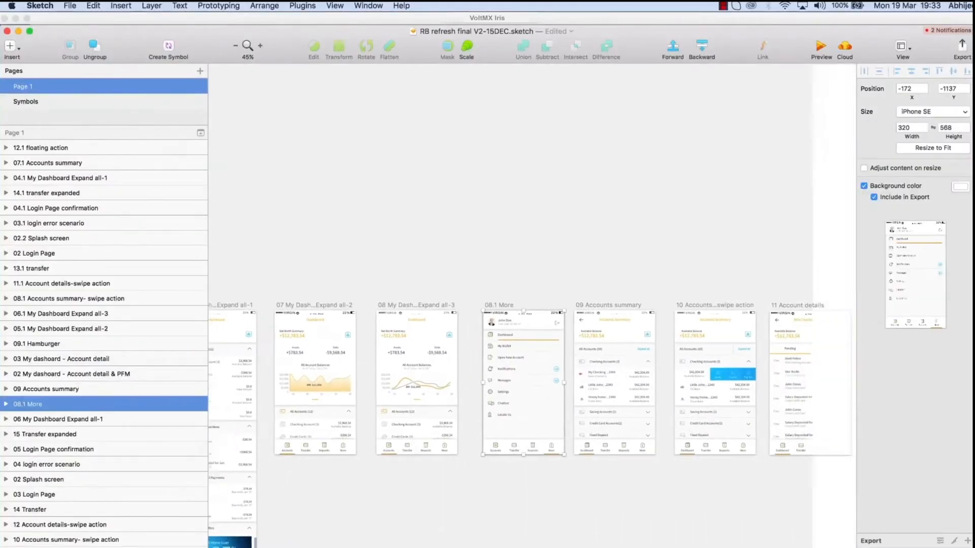
{"action": "key", "text": "super+plus"}
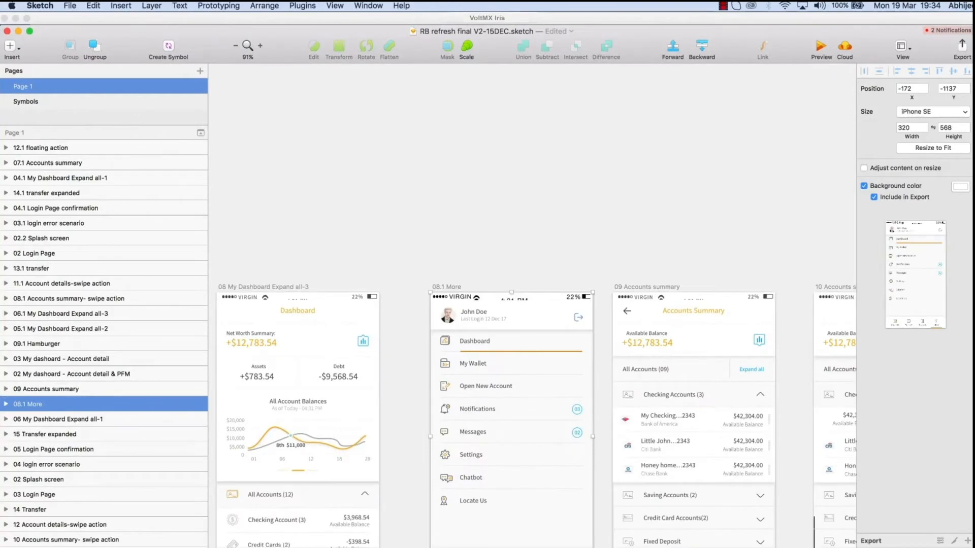
{"action": "left_click", "coordinate": [303, 6]}
{"action": "mouse_move", "coordinate": [323, 18]}
{"action": "left_click", "coordinate": [454, 22]}
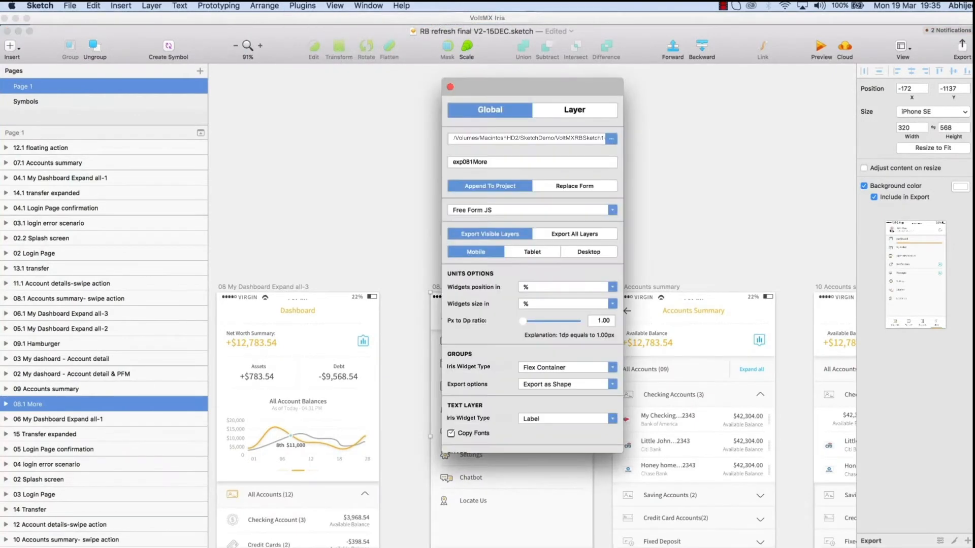
- Confirm the project folder on MacintoshHD2 and export exp081More as an appended mobile form
{"action": "left_click", "coordinate": [612, 138]}
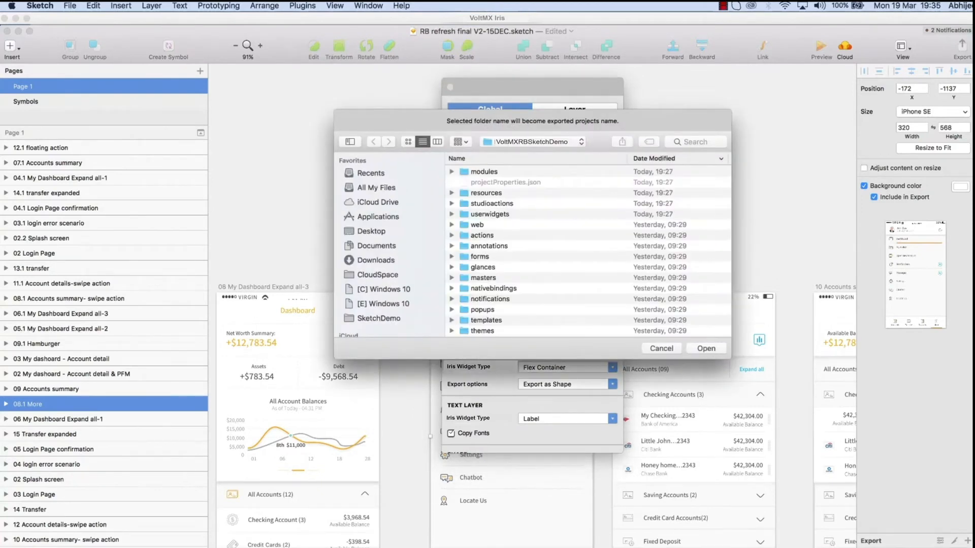
{"action": "scroll", "coordinate": [389, 244], "scroll_direction": "down", "scroll_amount": 5}
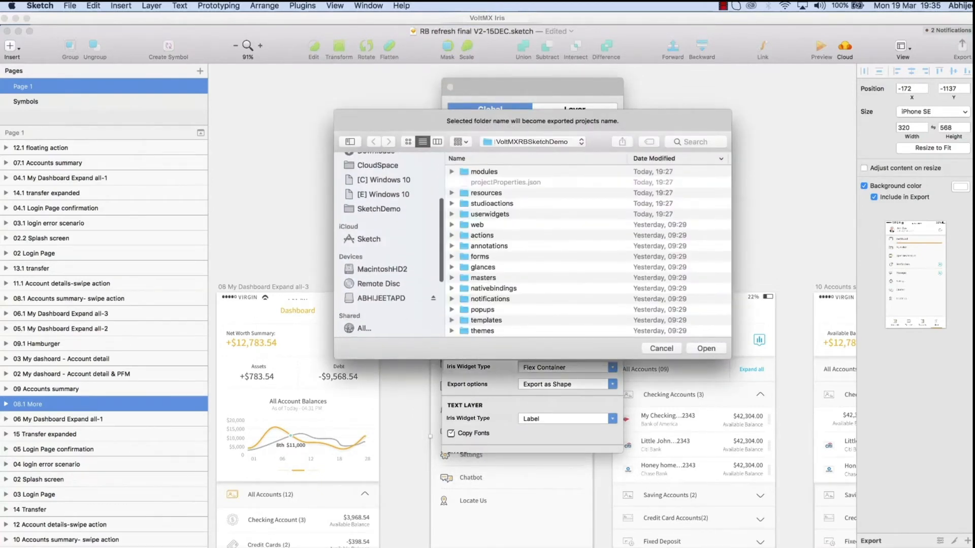
{"action": "left_click", "coordinate": [382, 252]}
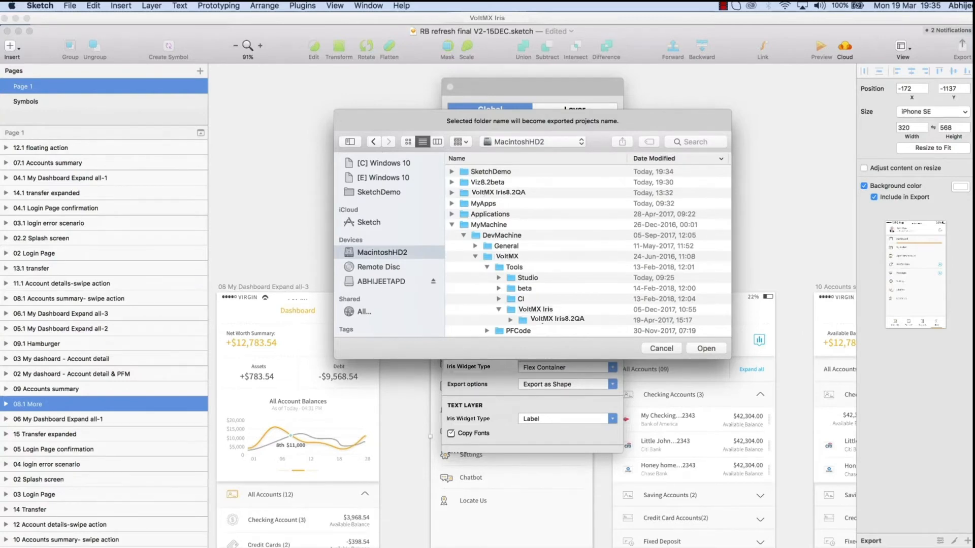
{"action": "key", "text": "Return"}
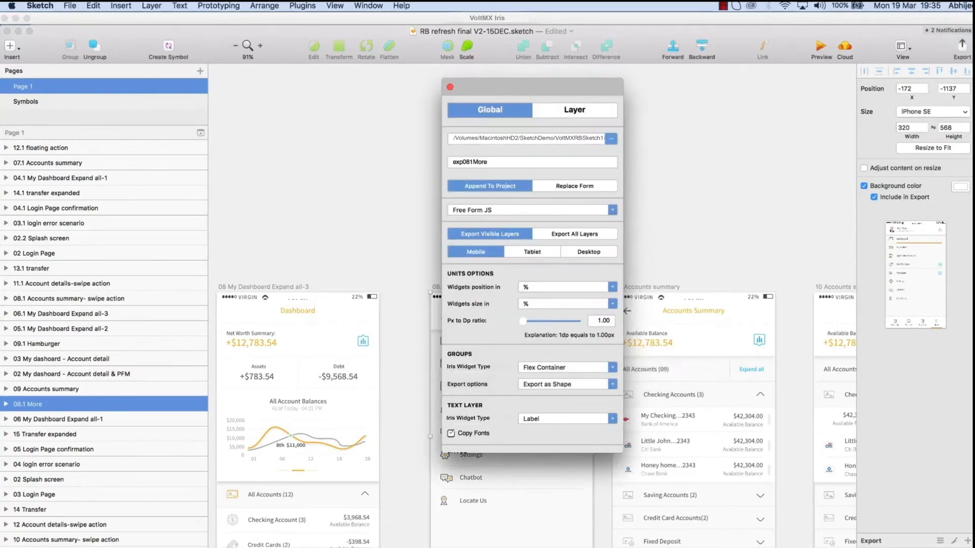
{"action": "scroll", "coordinate": [532, 274], "scroll_direction": "down", "scroll_amount": 3}
{"action": "key", "text": "Return"}
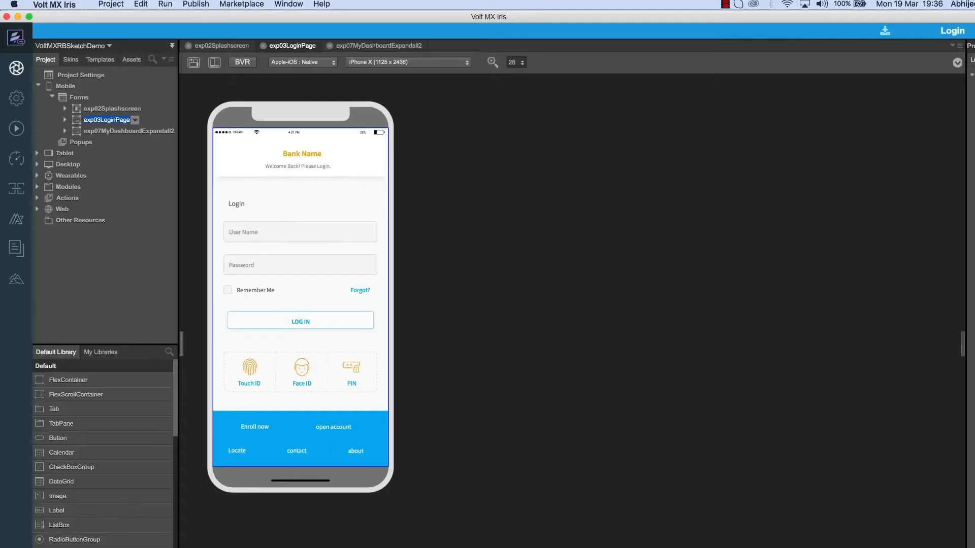
- Refresh the Iris project and open the new exp081More form
{"action": "left_click", "coordinate": [108, 46]}
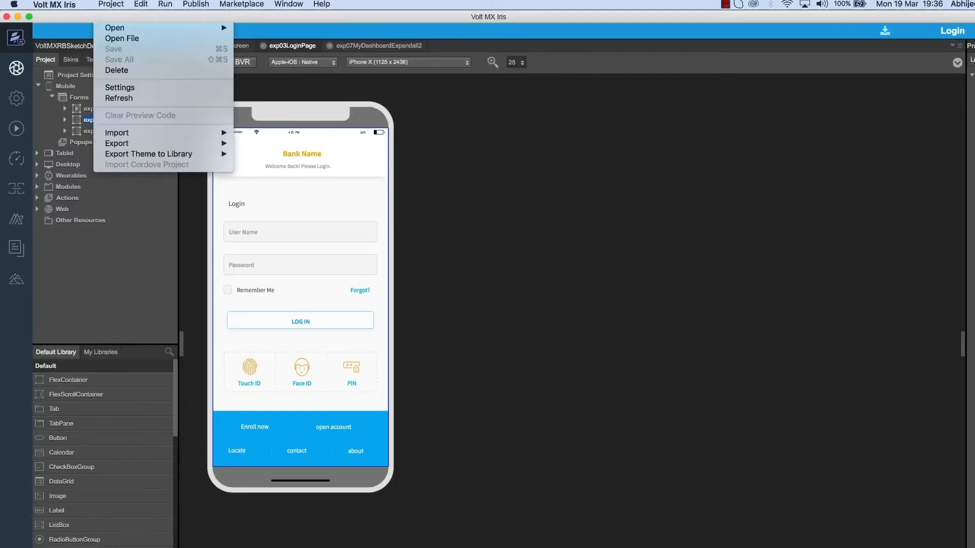
{"action": "left_click", "coordinate": [119, 98]}
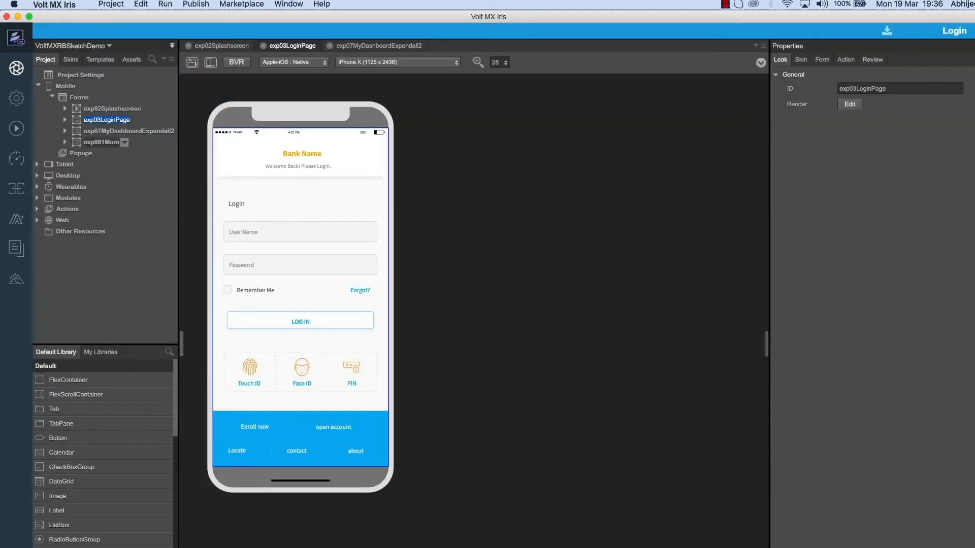
{"action": "left_click", "coordinate": [101, 142]}
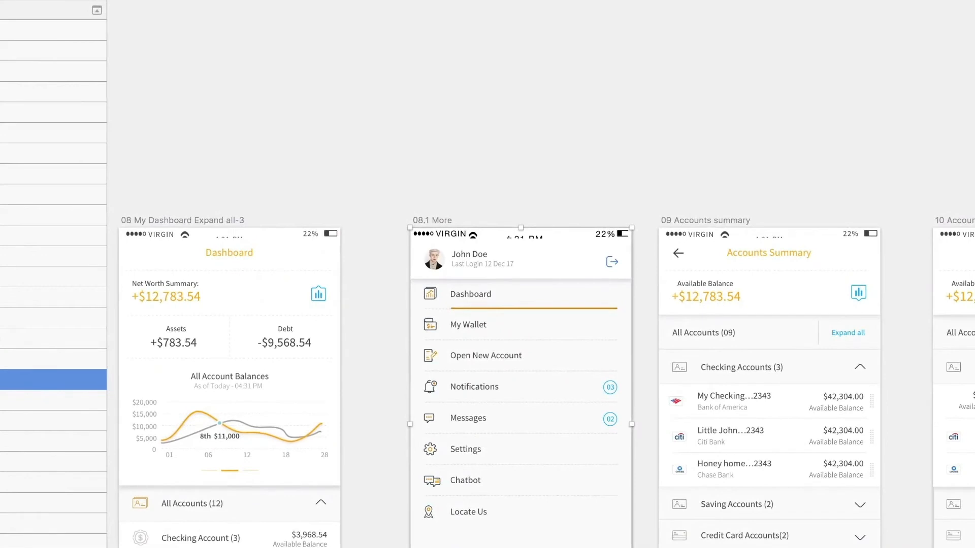
- Replace the profile name on the 08.1 More artboard with a new user name
{"action": "double_click", "coordinate": [468, 254]}
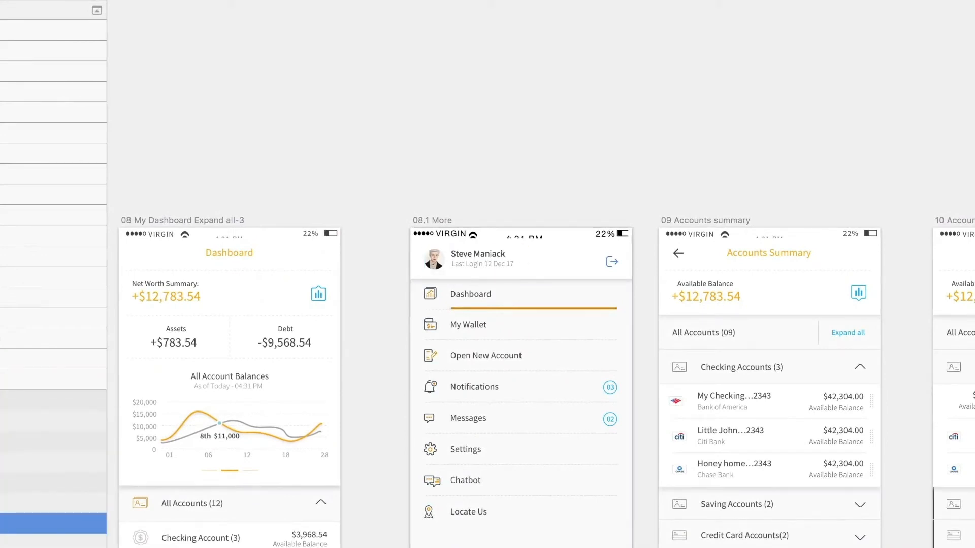
{"action": "key", "text": "super+a"}
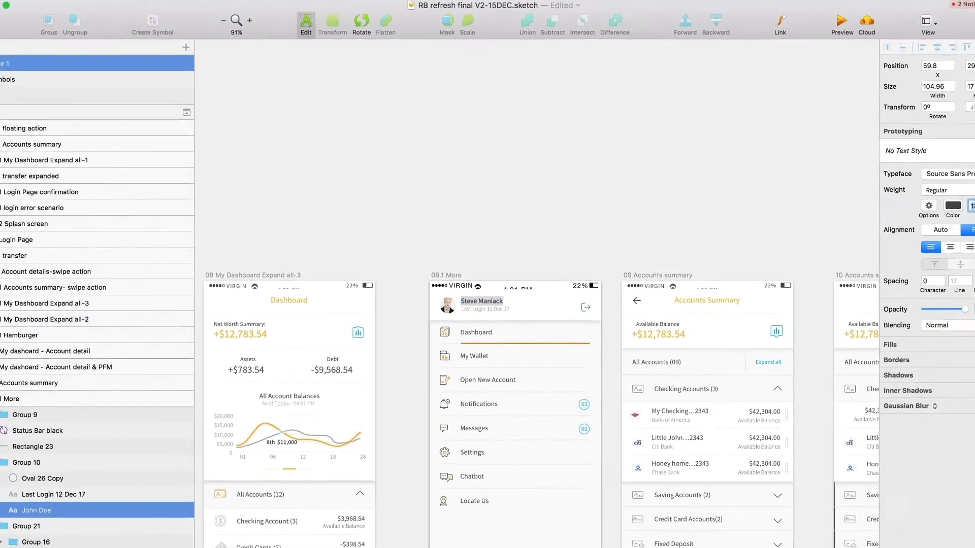
{"action": "key", "text": "Escape"}
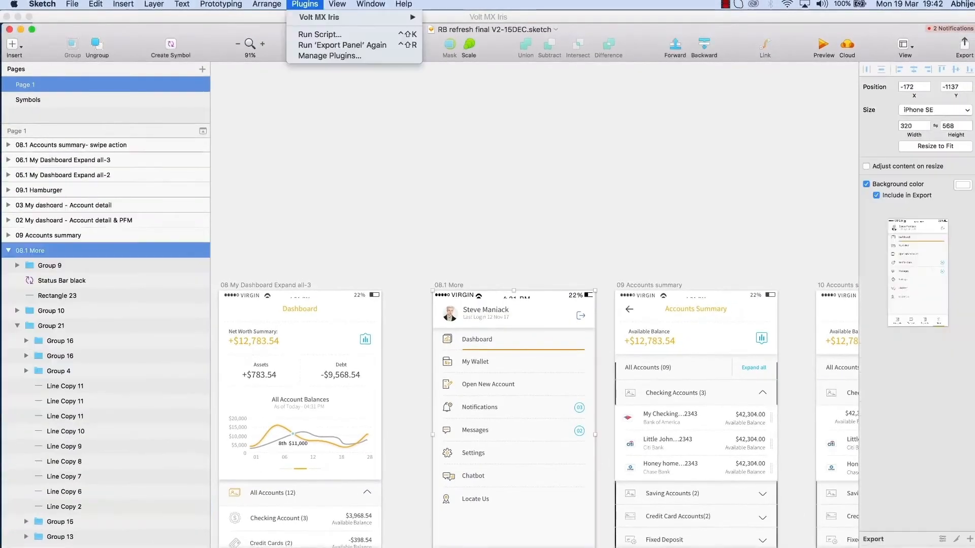
- Re-export the 08.1 More artboard to Iris with Replace Form, overwriting exp081More
{"action": "mouse_move", "coordinate": [386, 17]}
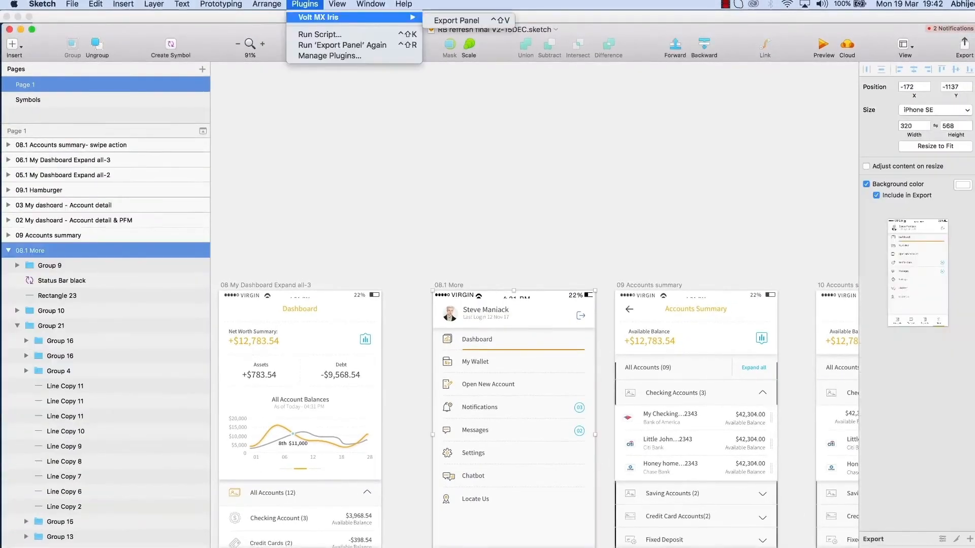
{"action": "left_click", "coordinate": [472, 18]}
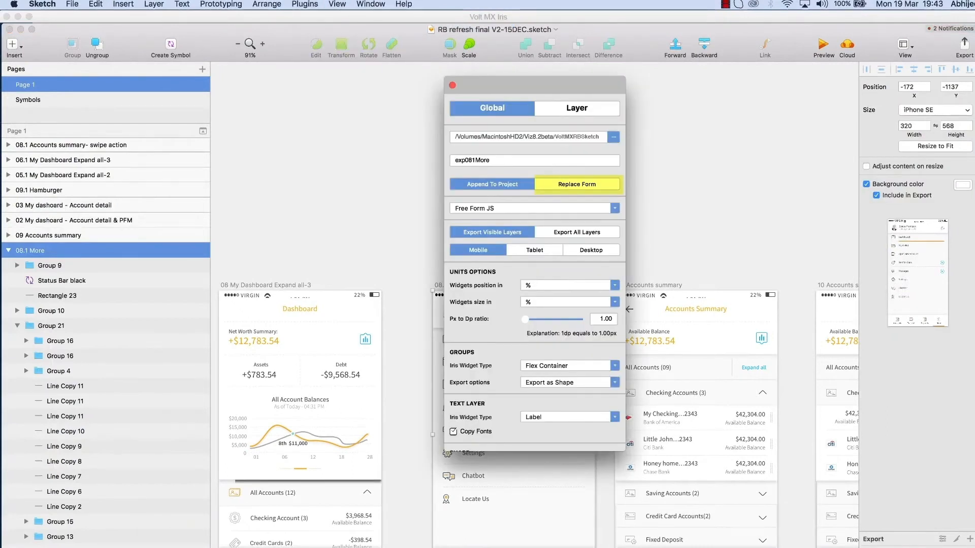
{"action": "left_click", "coordinate": [577, 184]}
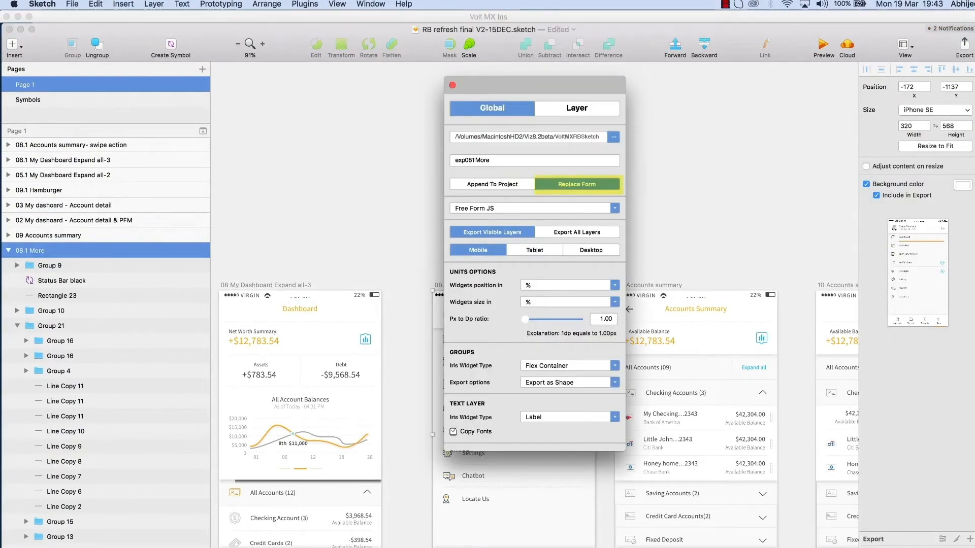
{"action": "scroll", "coordinate": [535, 305], "scroll_direction": "down", "scroll_amount": 3}
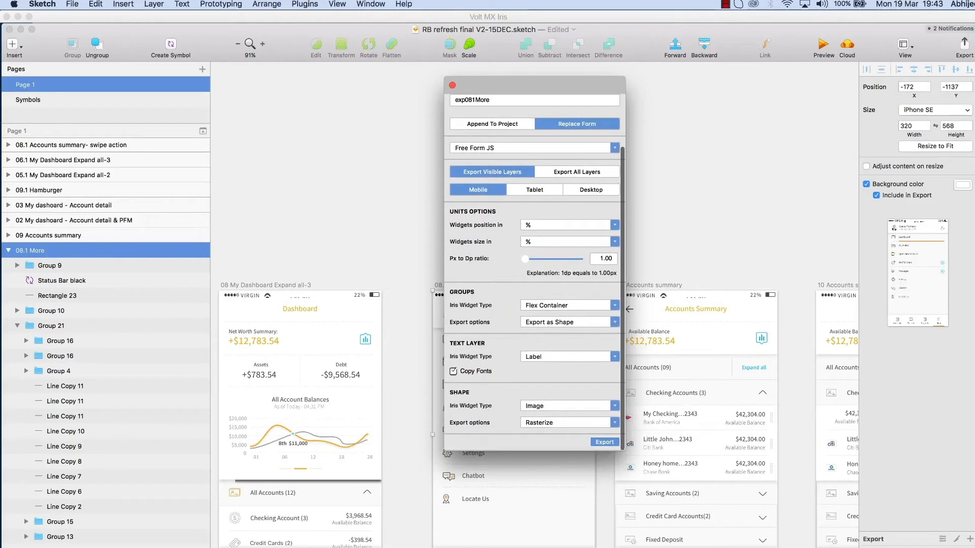
{"action": "key", "text": "Return"}
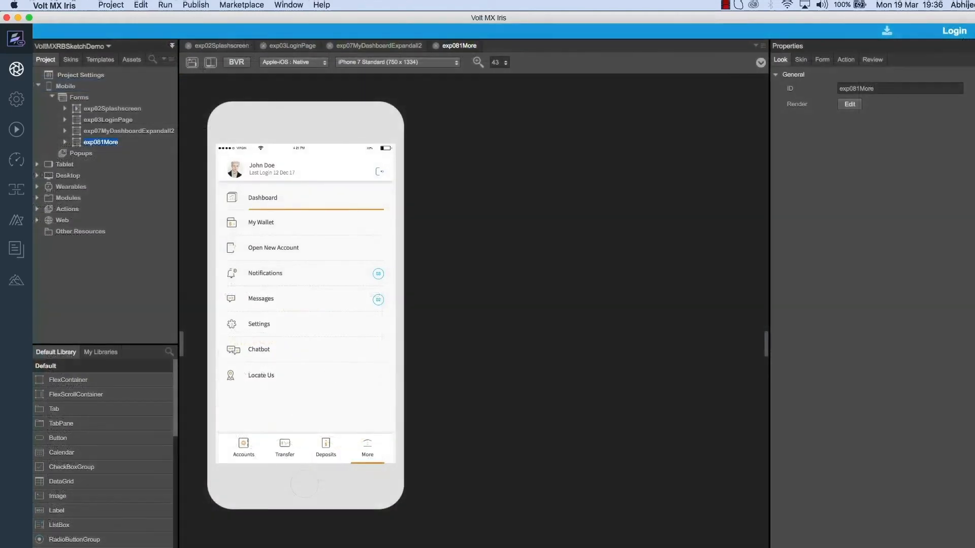
- Refresh the Iris project to load the exp081More form with the updated name
{"action": "left_click", "coordinate": [111, 5]}
{"action": "left_click", "coordinate": [117, 98]}
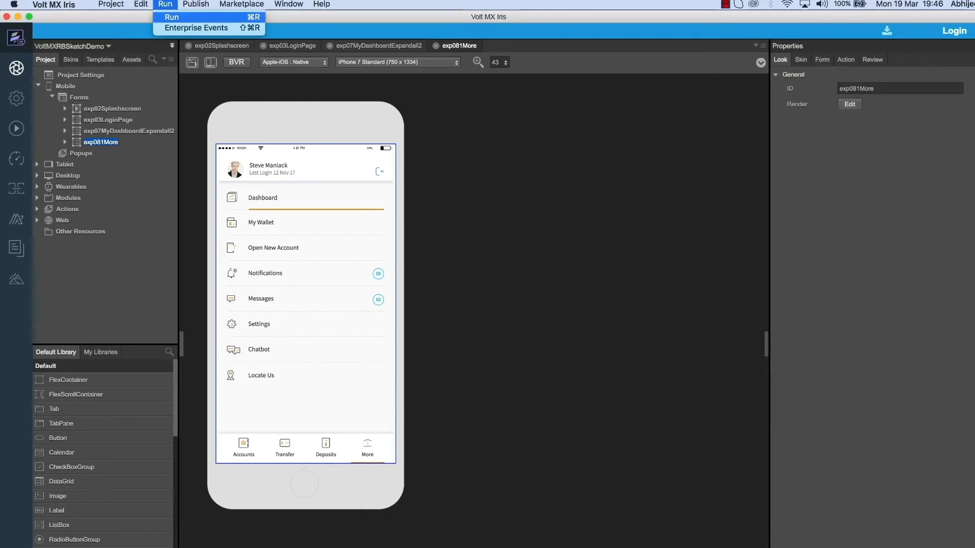
{"action": "key", "text": "Escape"}
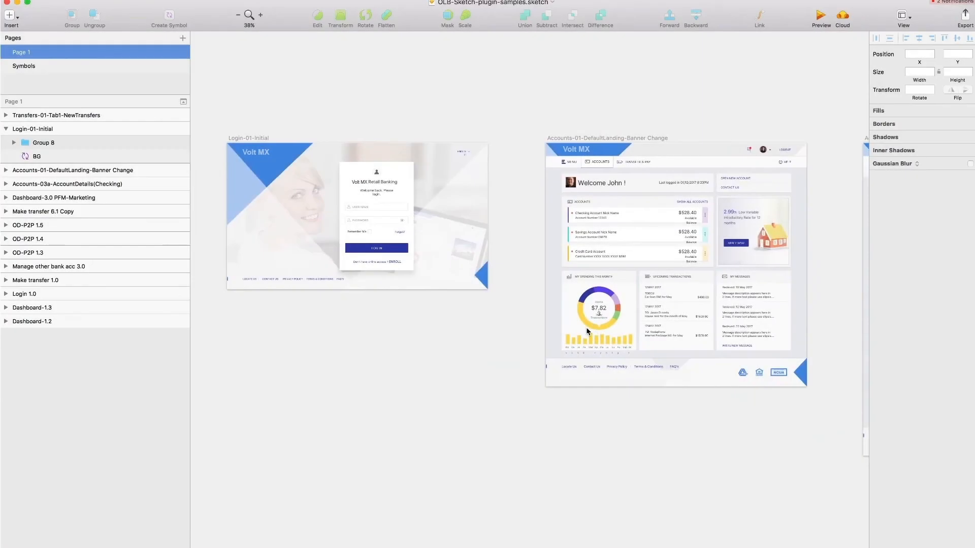
- Select the Login-01-Initial and Accounts-01-DefaultLanding-Banner Change artboards for export to Iris
{"action": "left_click", "coordinate": [36, 129]}
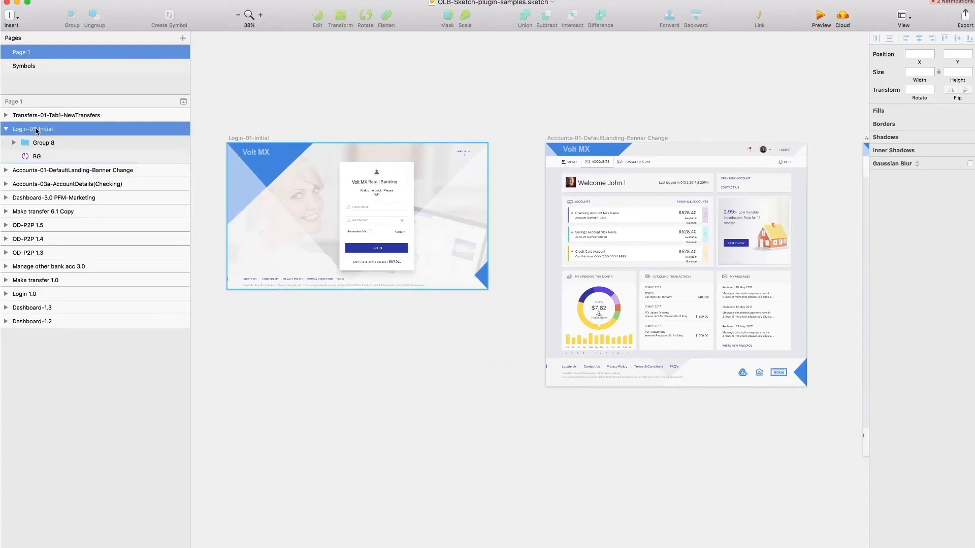
{"action": "left_click", "coordinate": [39, 171], "text": "shift"}
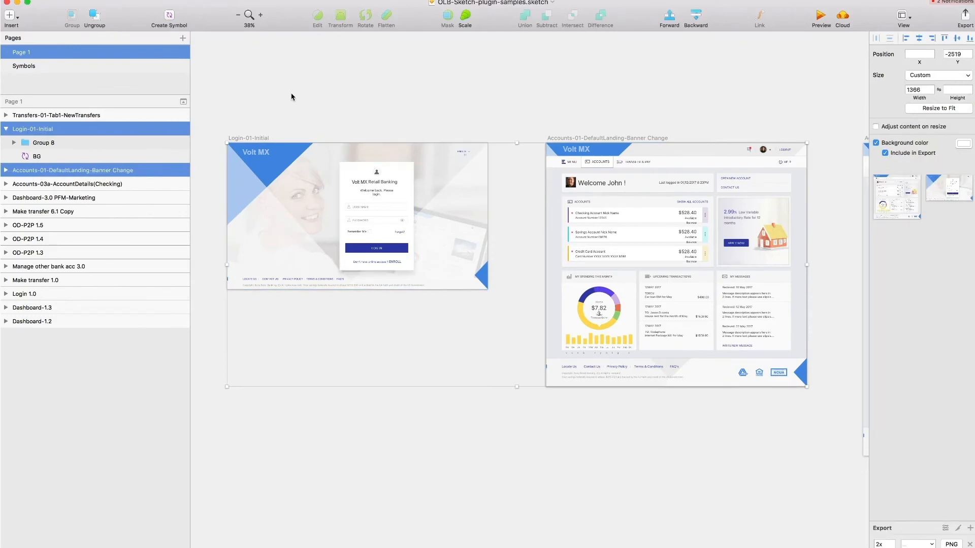
{"action": "left_click", "coordinate": [274, 0]}
{"action": "mouse_move", "coordinate": [330, 3]}
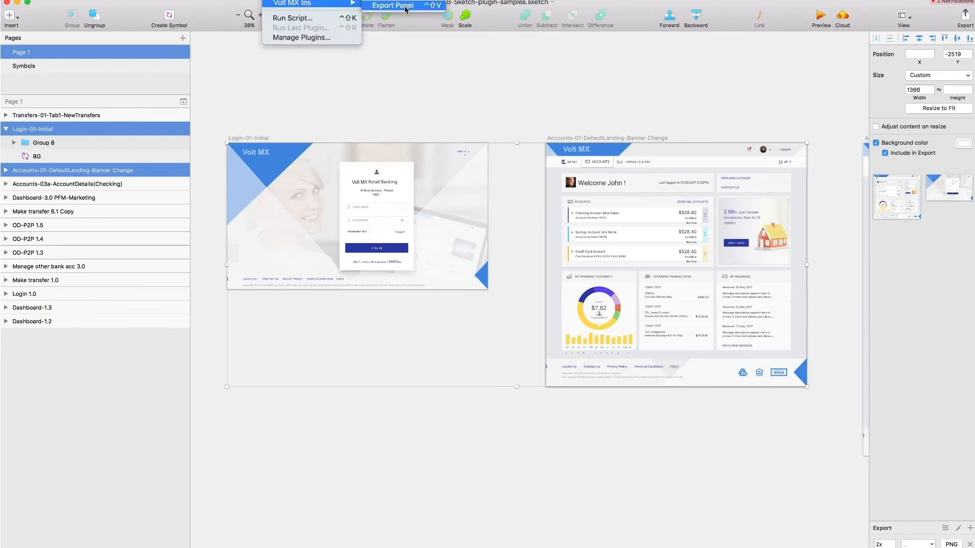
- Set the export destination to the VoltMXRBSketchDemo project folder
{"action": "left_click", "coordinate": [401, 5]}
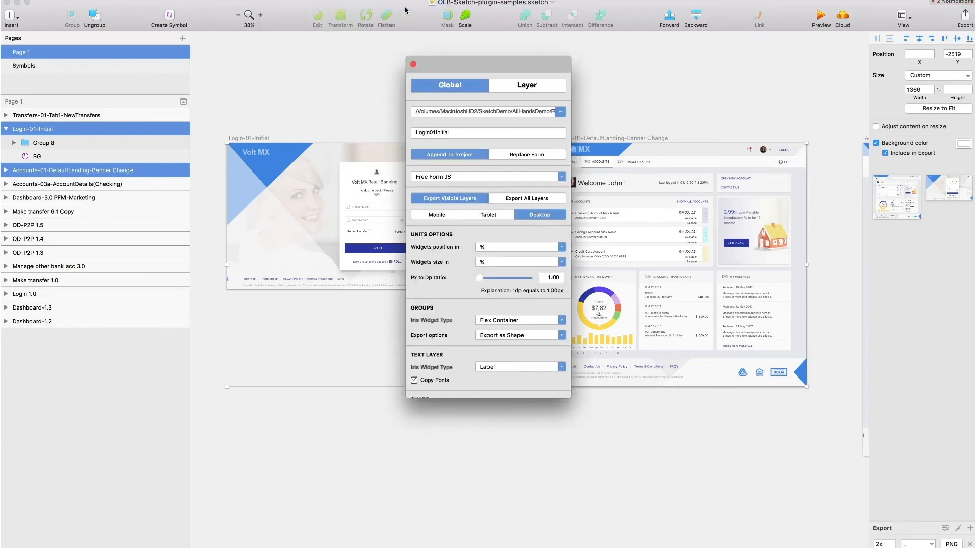
{"action": "left_click", "coordinate": [562, 113]}
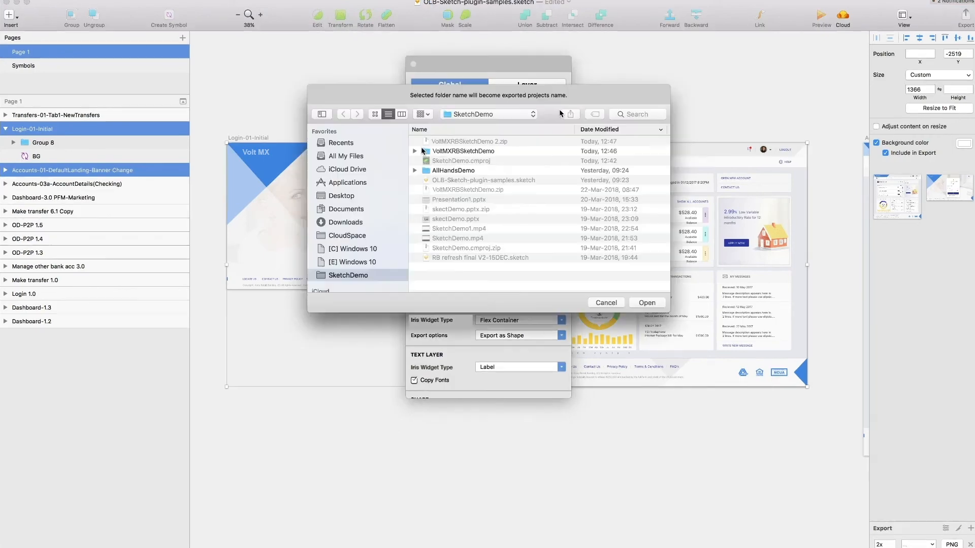
{"action": "left_click", "coordinate": [415, 151]}
{"action": "left_click", "coordinate": [429, 151]}
{"action": "left_click", "coordinate": [647, 303]}
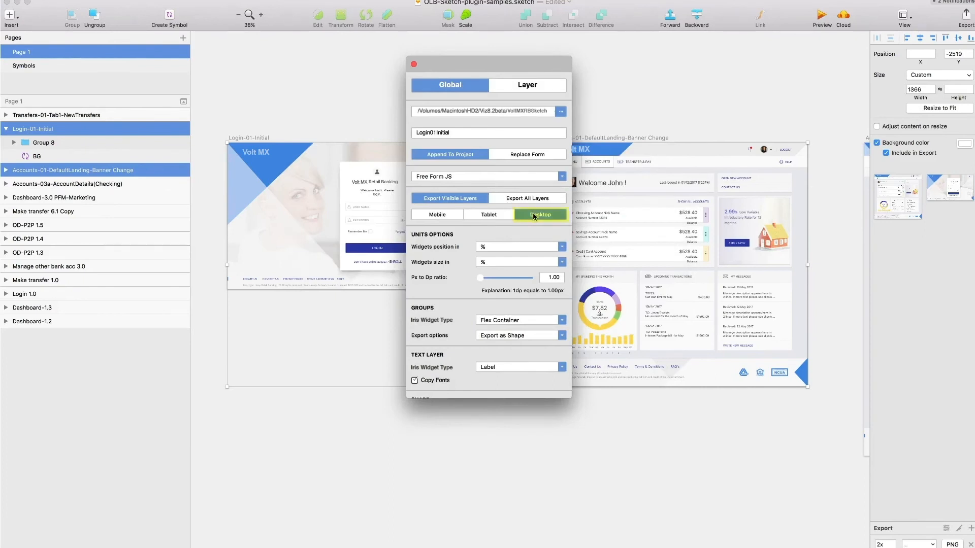
- Export both artboards as Desktop forms and close the finished conversion dialog
{"action": "scroll", "coordinate": [486, 303], "scroll_direction": "down", "scroll_amount": 5}
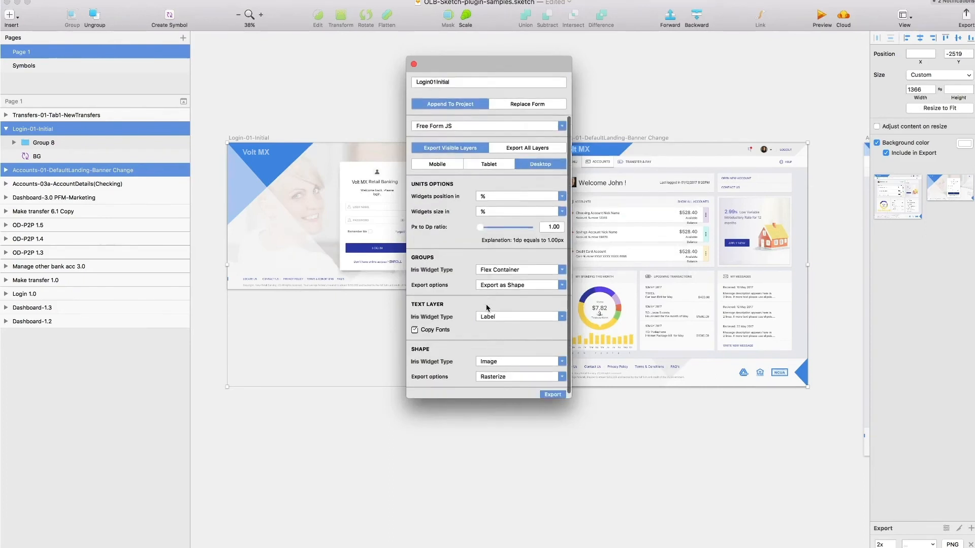
{"action": "left_click", "coordinate": [552, 390]}
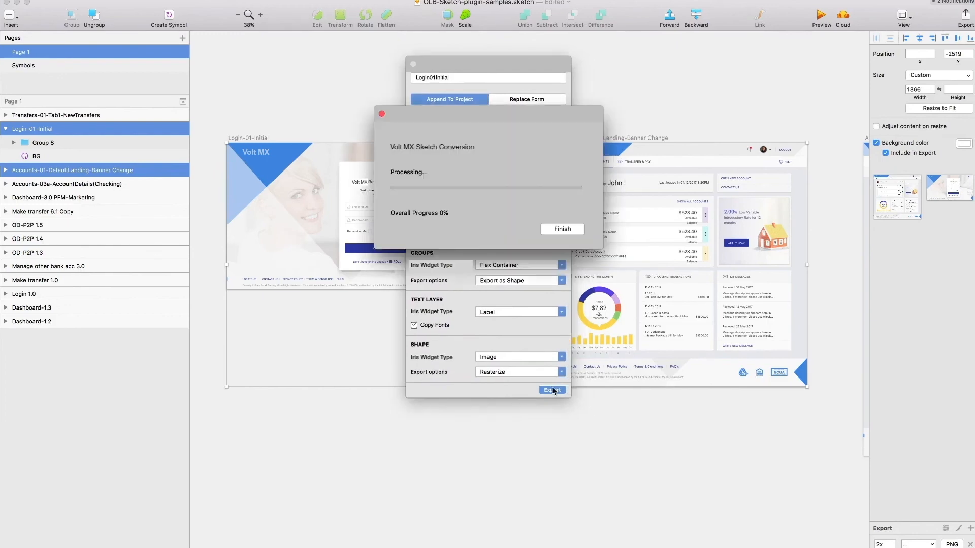
{"action": "left_click", "coordinate": [562, 230]}
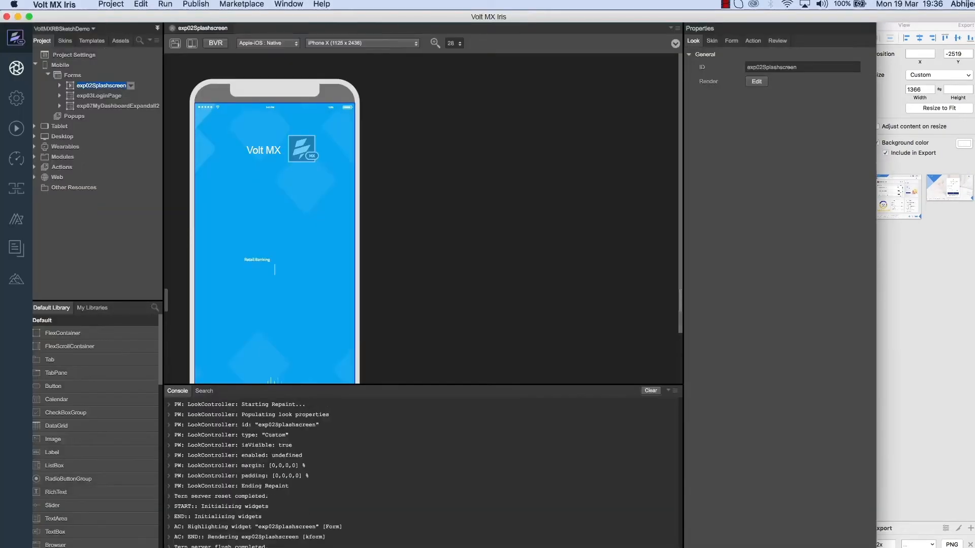
- Refresh the Iris project and open the Login01Initial form under Desktop > Forms
{"action": "left_click", "coordinate": [111, 4]}
{"action": "left_click", "coordinate": [116, 76]}
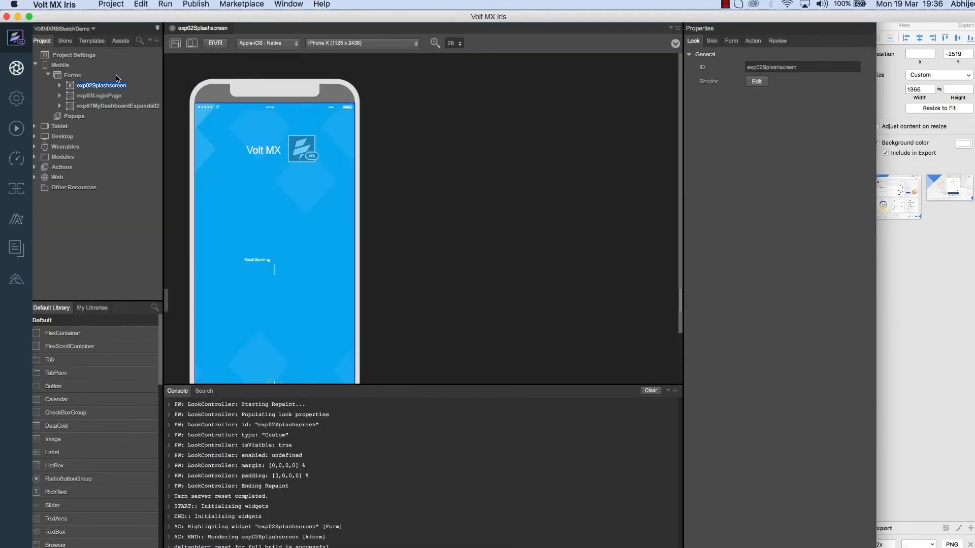
{"action": "left_click", "coordinate": [34, 136]}
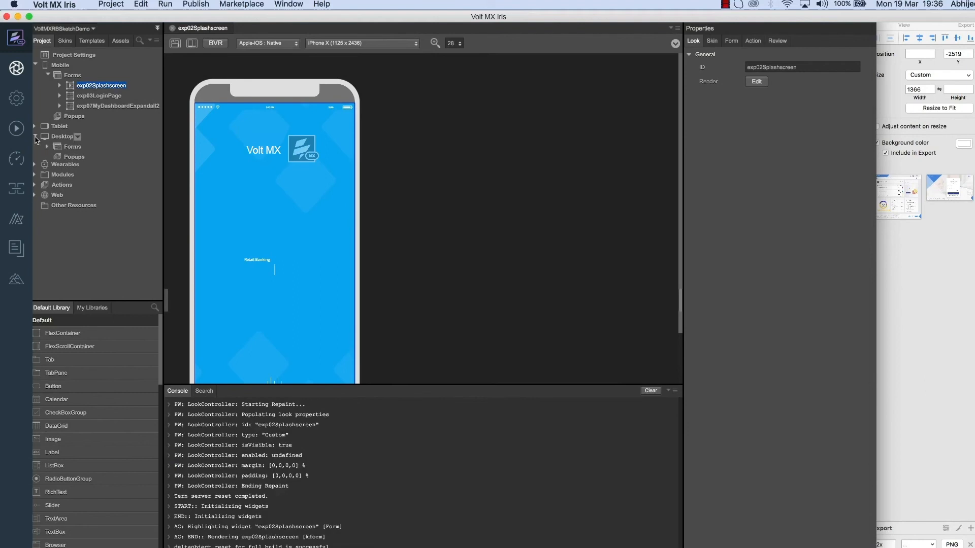
{"action": "left_click", "coordinate": [48, 147]}
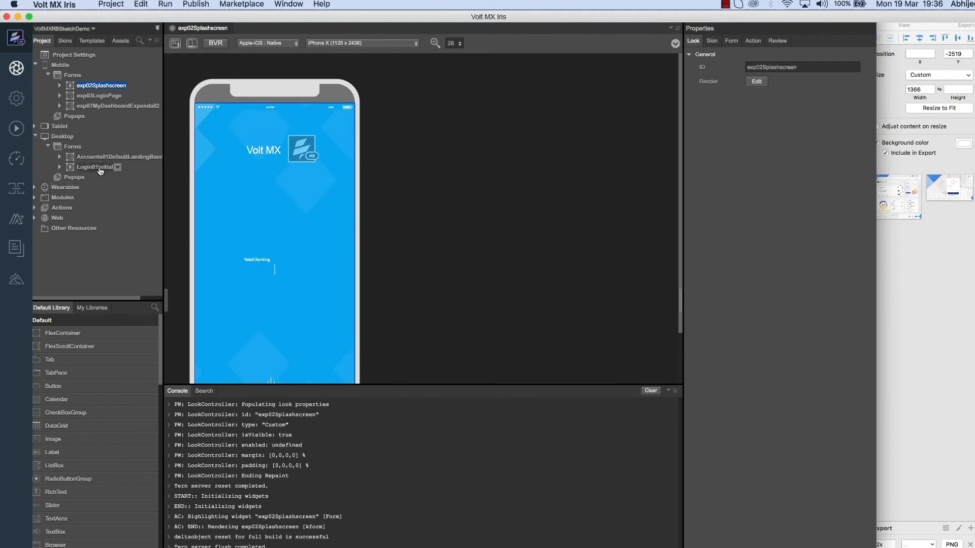
{"action": "double_click", "coordinate": [99, 168]}
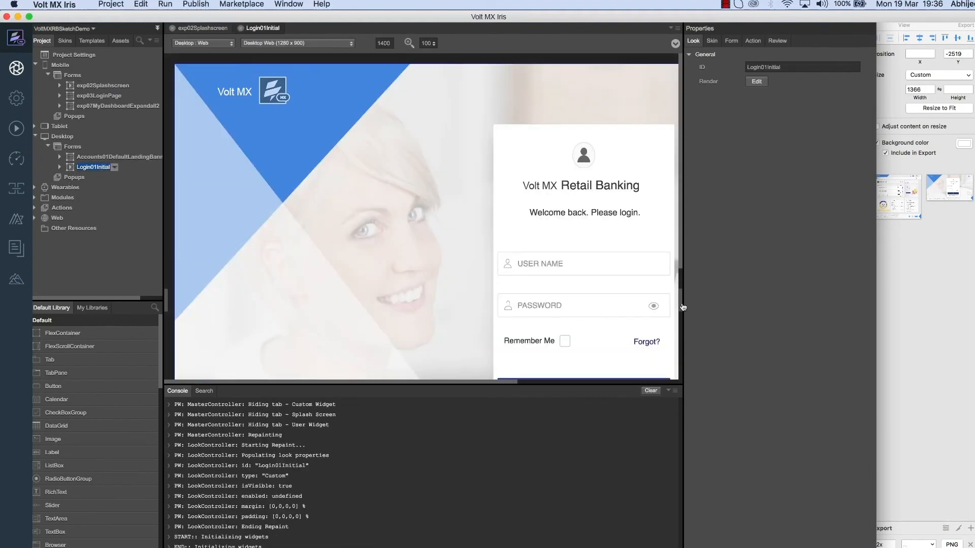